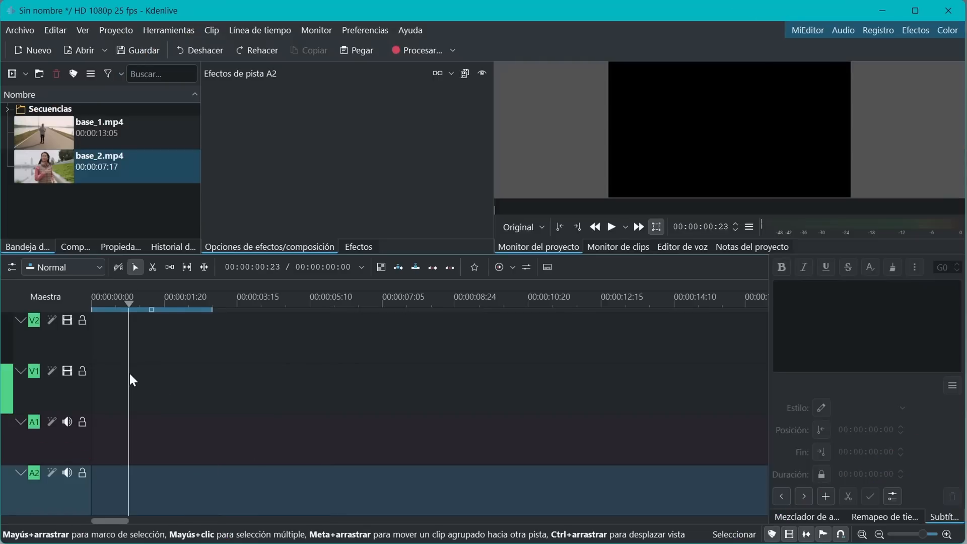
Place the base_2.mp4 clip at the start of video track V1 and preview its playback
{"action": "left_click", "coordinate": [77, 392]}
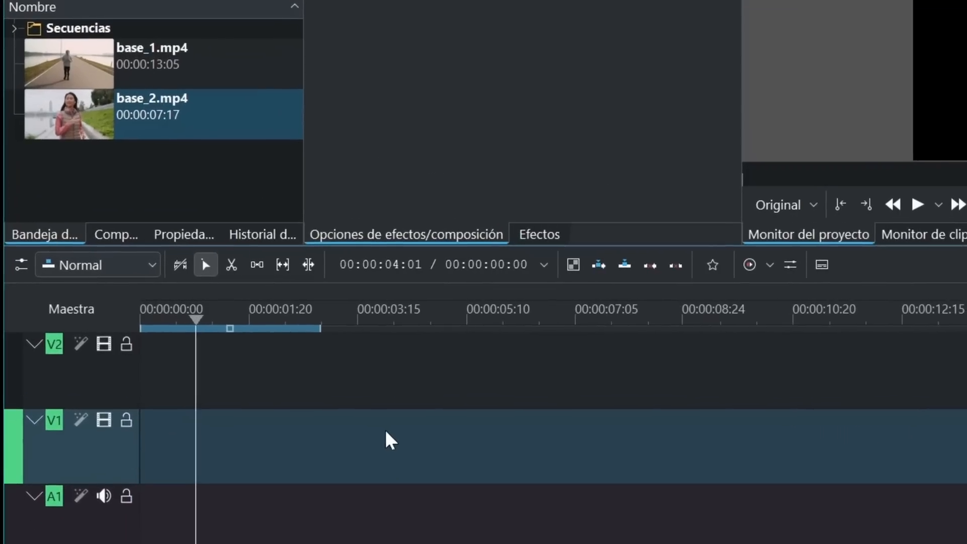
{"action": "left_click_drag", "start_coordinate": [70, 122], "coordinate": [147, 455]}
{"action": "left_click", "coordinate": [269, 407]}
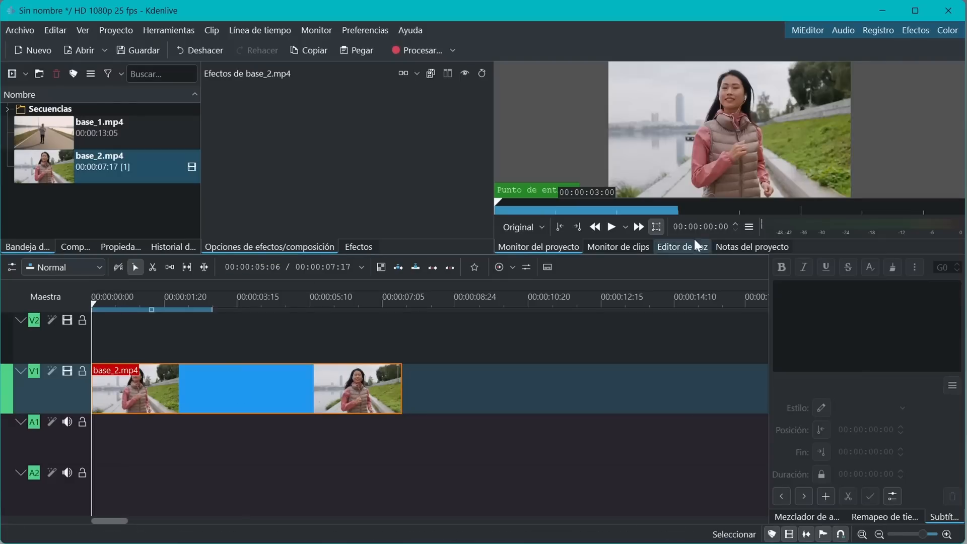
{"action": "left_click", "coordinate": [758, 167]}
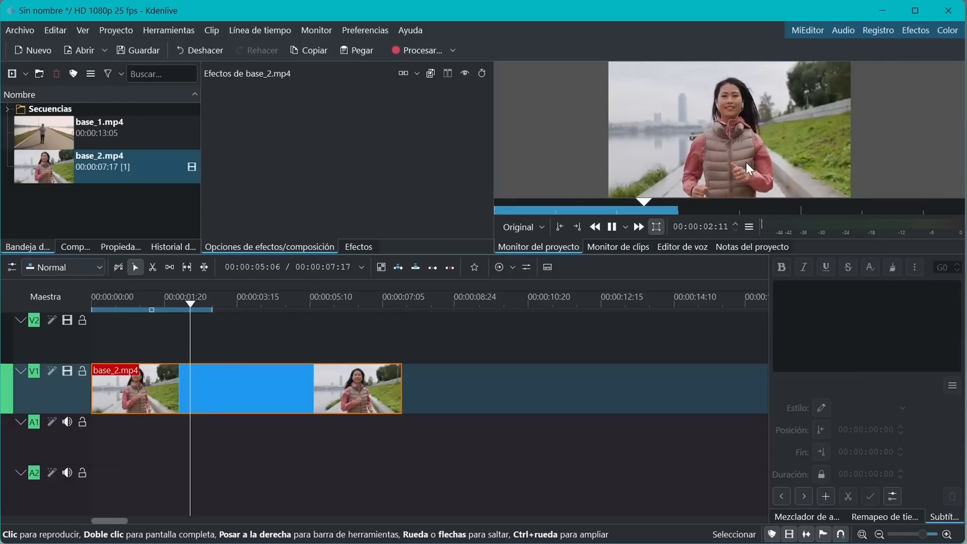
{"action": "left_click", "coordinate": [613, 227]}
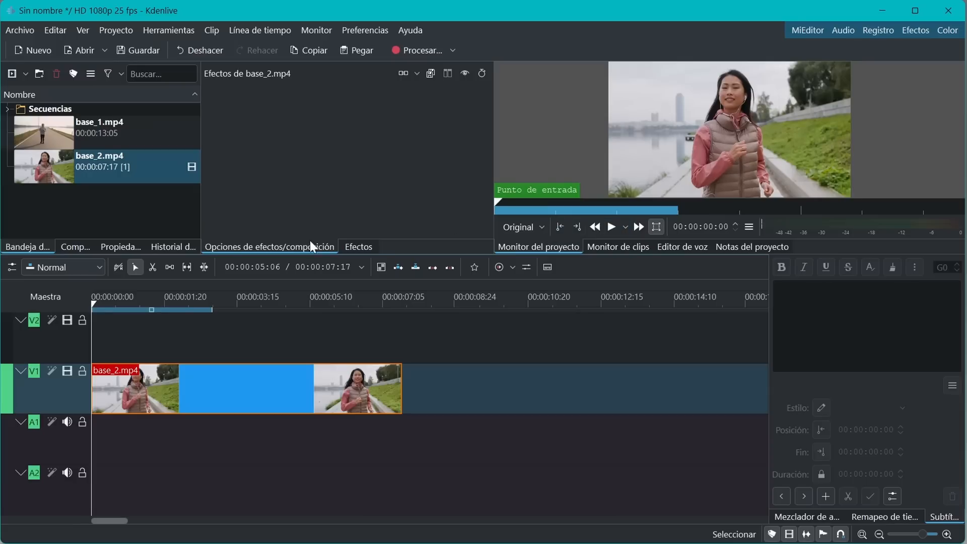
Search the effects for "rastr" and apply Rastreo de movimiento to the base_2.mp4 clip on V1
{"action": "left_click", "coordinate": [359, 247]}
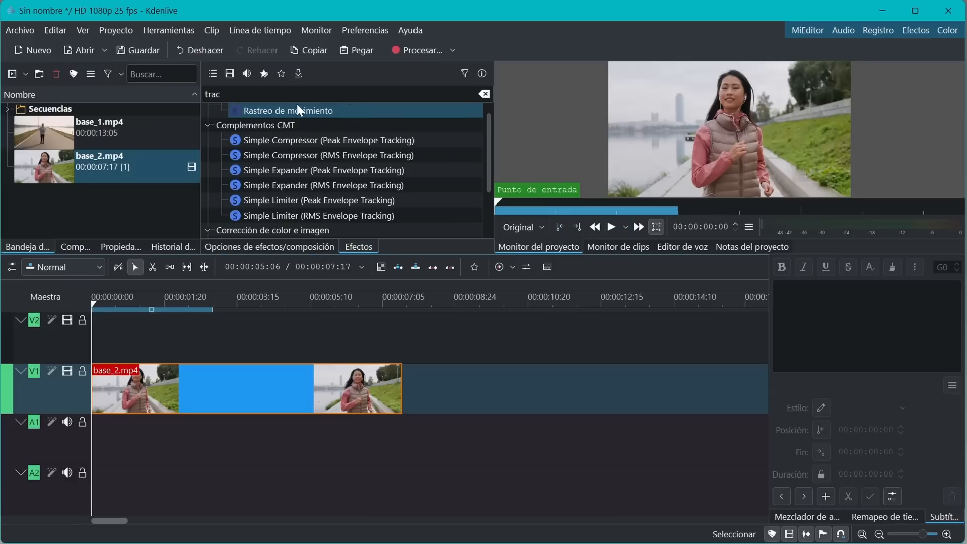
{"action": "double_click", "coordinate": [218, 94]}
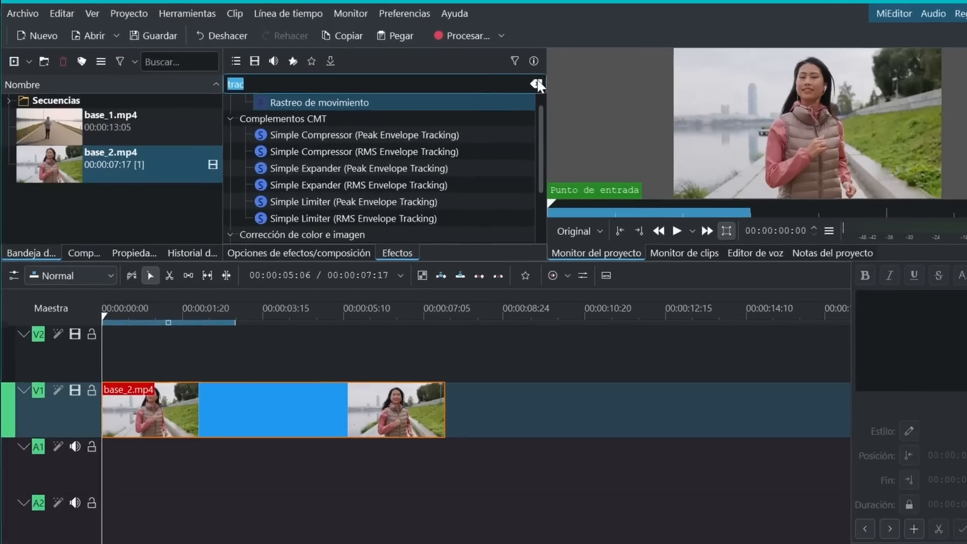
{"action": "left_click", "coordinate": [485, 94]}
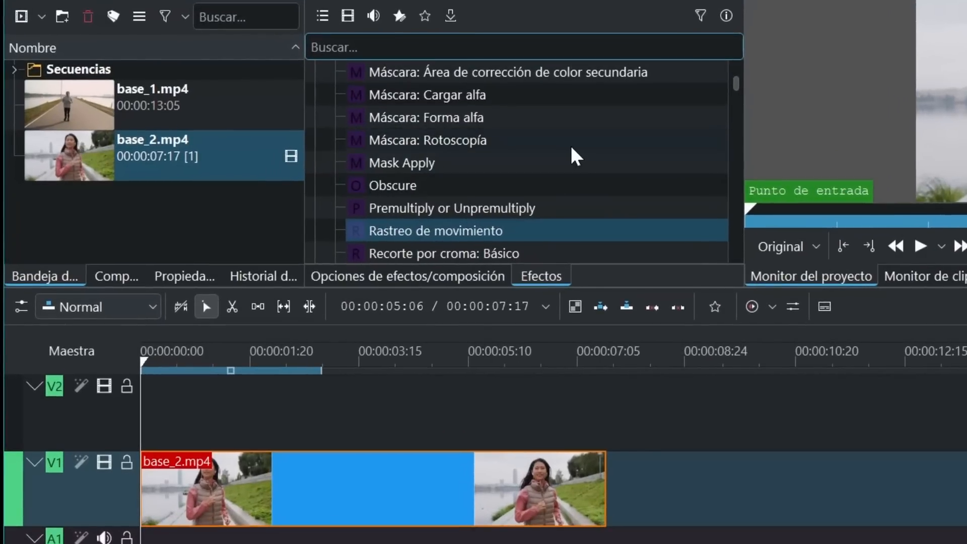
{"action": "left_click", "coordinate": [348, 16]}
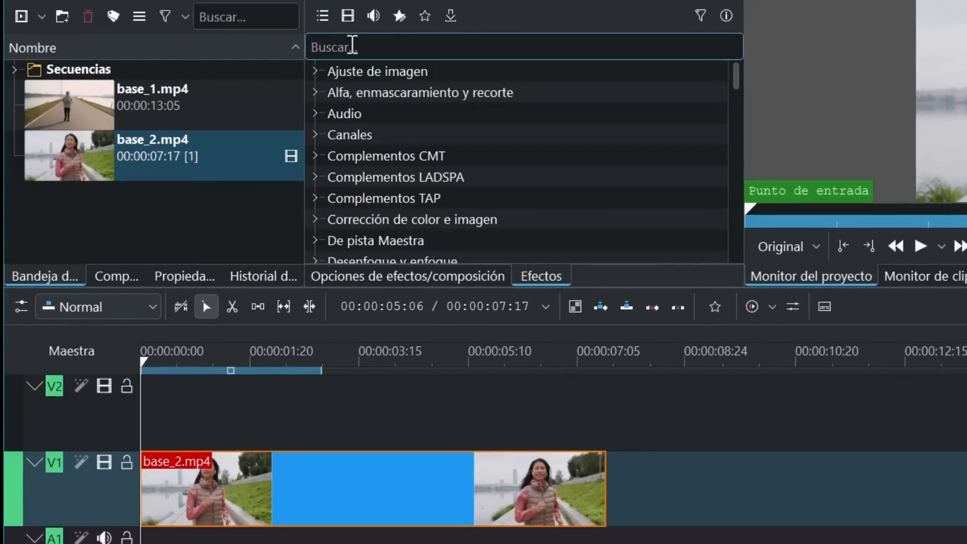
{"action": "left_click", "coordinate": [353, 45]}
{"action": "type", "text": "rastr"}
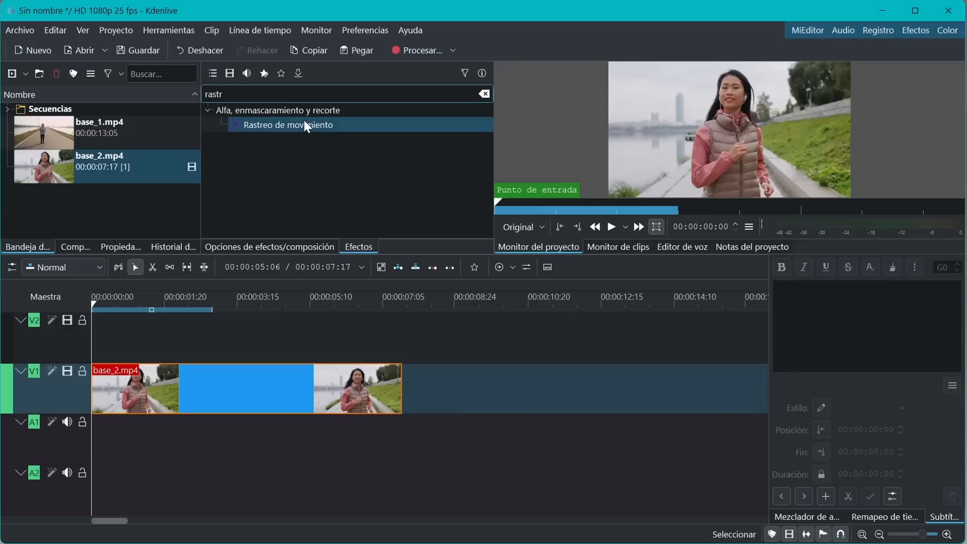
{"action": "left_click_drag", "start_coordinate": [306, 125], "coordinate": [198, 390]}
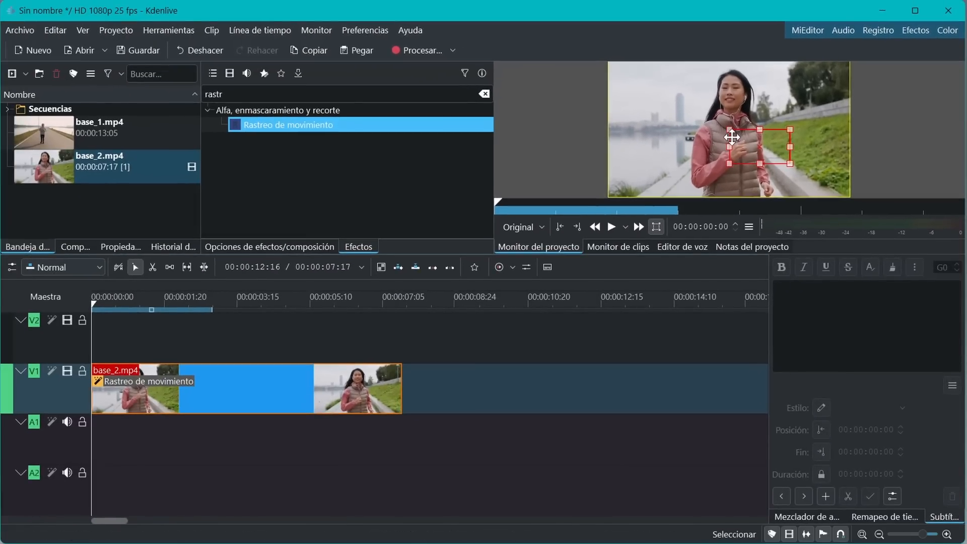
Fit the motion tracking rectangle around the woman's head and show the clip's effect options
{"action": "left_click_drag", "start_coordinate": [729, 130], "coordinate": [713, 112]}
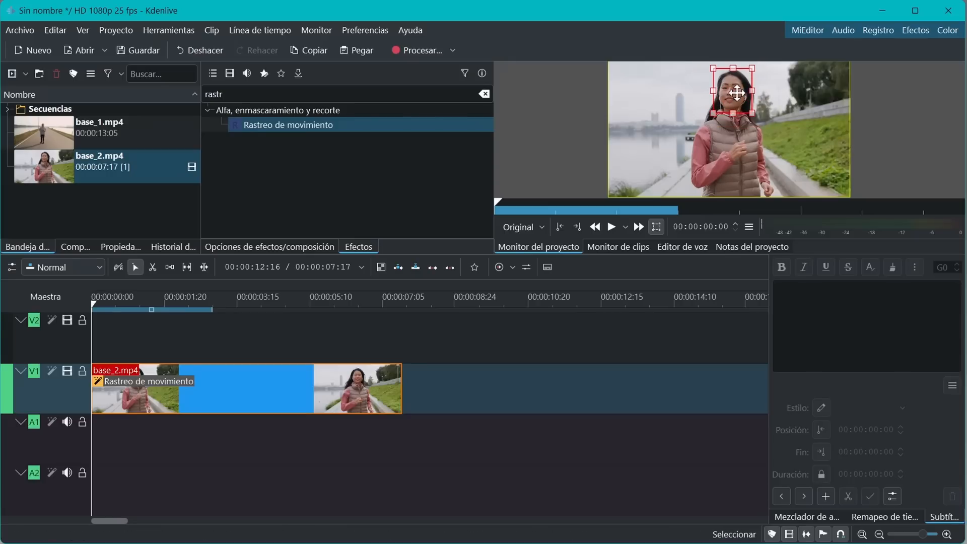
{"action": "left_click", "coordinate": [341, 392]}
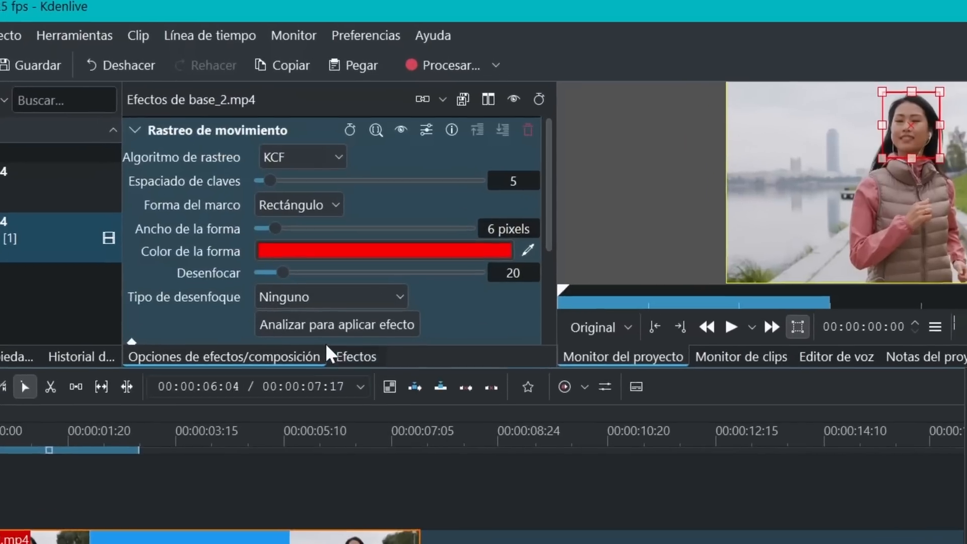
Keep the KCF tracking algorithm, set the keyframe spacing to 3, and analyze the clip's motion
{"action": "left_click", "coordinate": [314, 165]}
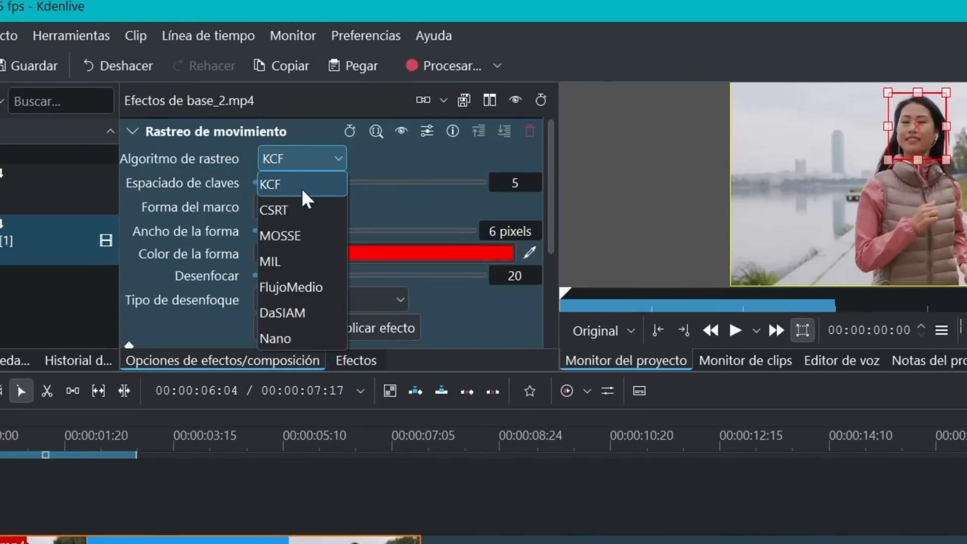
{"action": "left_click", "coordinate": [308, 158]}
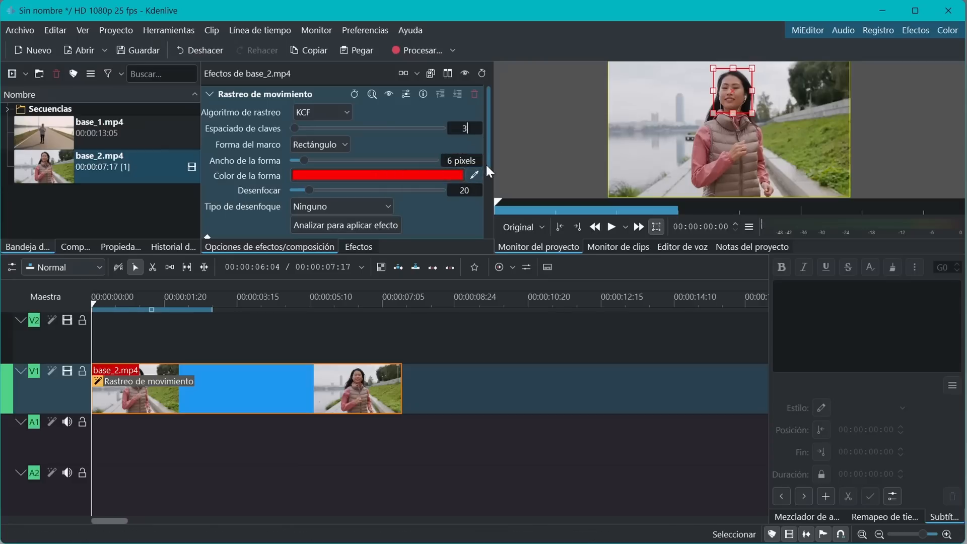
{"action": "left_click_drag", "start_coordinate": [485, 165], "coordinate": [491, 199]}
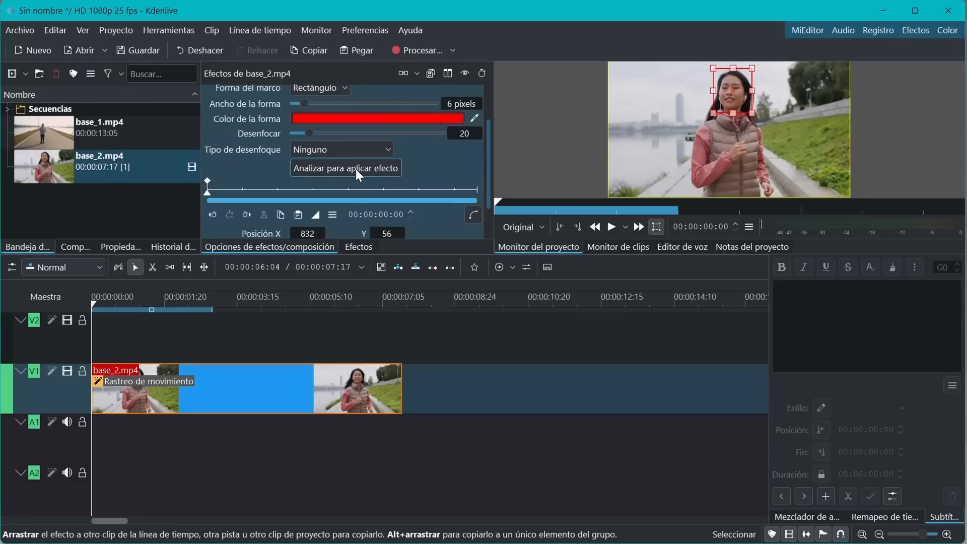
{"action": "left_click", "coordinate": [356, 168]}
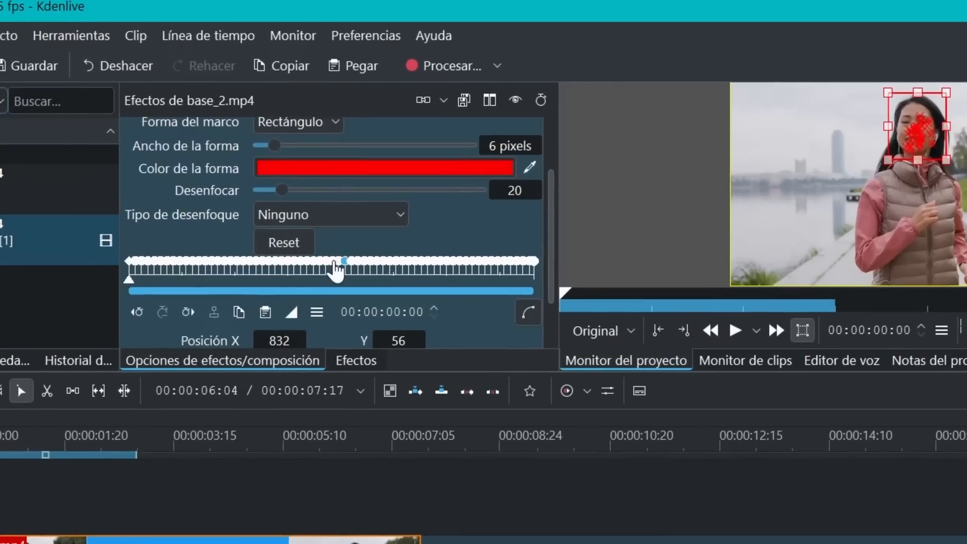
Copy all keyframes of the Rastreo de movimiento effect to the clipboard
{"action": "left_click_drag", "start_coordinate": [557, 276], "coordinate": [553, 327]}
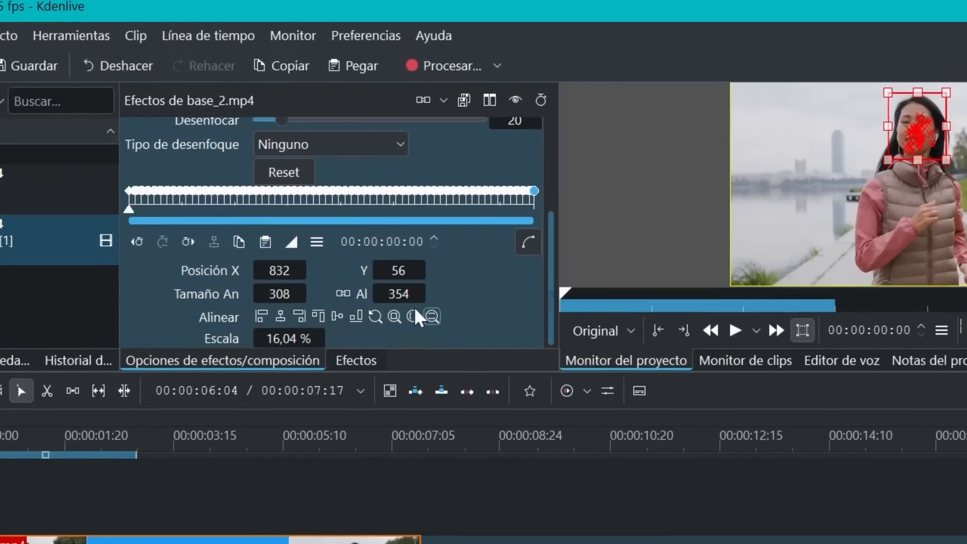
{"action": "left_click", "coordinate": [316, 242]}
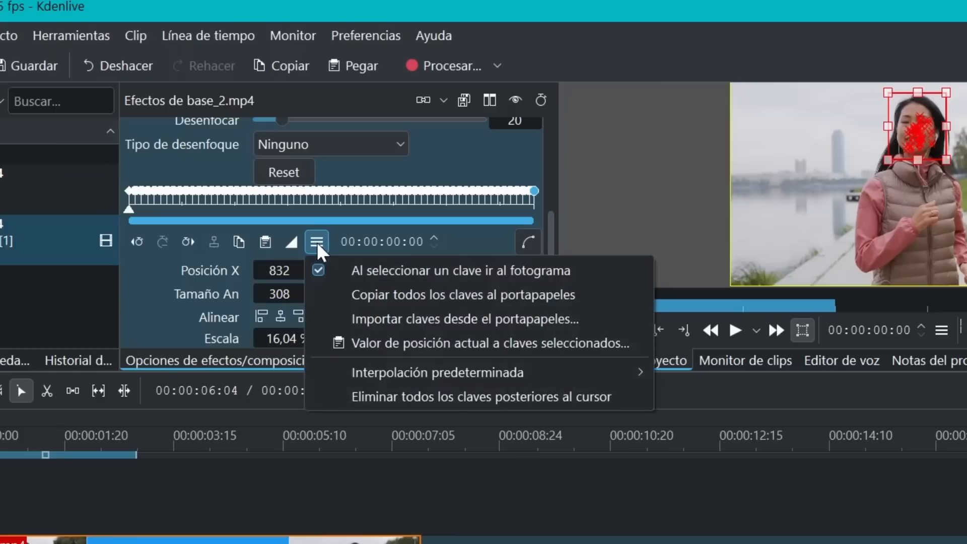
{"action": "left_click", "coordinate": [412, 295]}
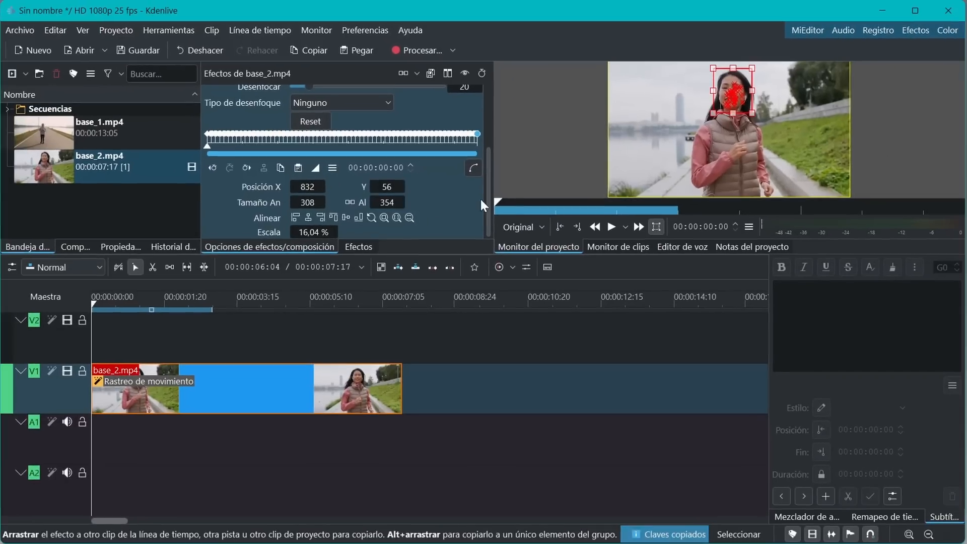
{"action": "scroll", "coordinate": [488, 221], "scroll_direction": "up", "scroll_amount": 5}
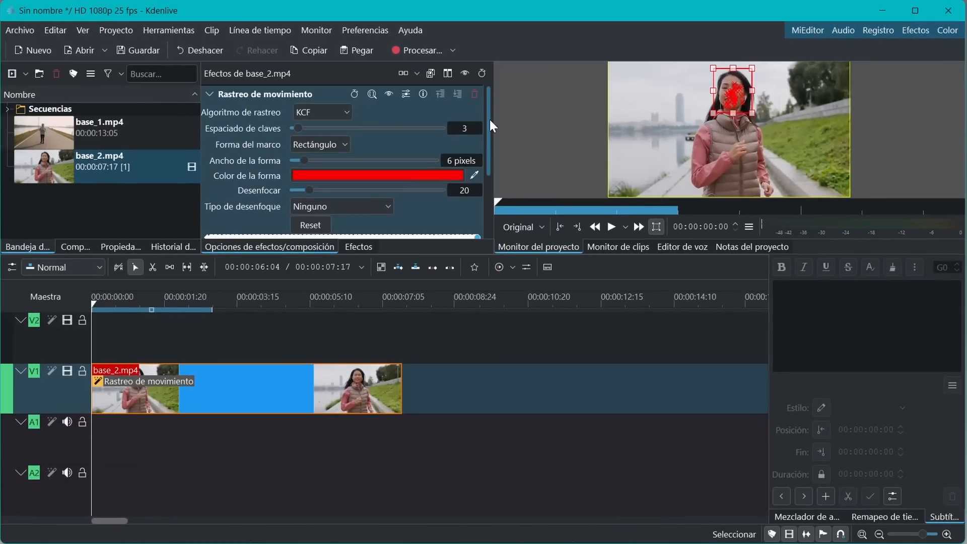
Collapse the Rastreo de movimiento effect and add the favourite effect Transformación below it on base_2.mp4
{"action": "left_click", "coordinate": [209, 94]}
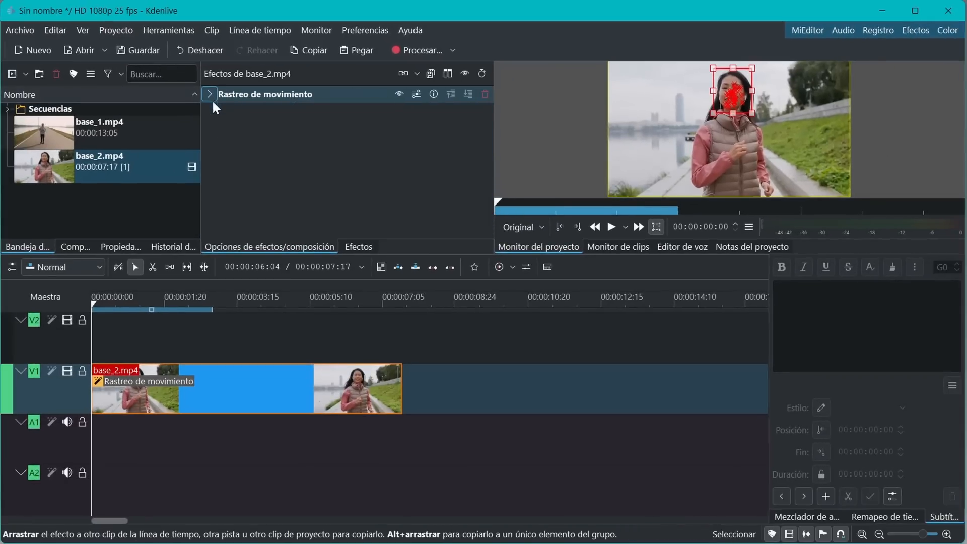
{"action": "left_click", "coordinate": [477, 270]}
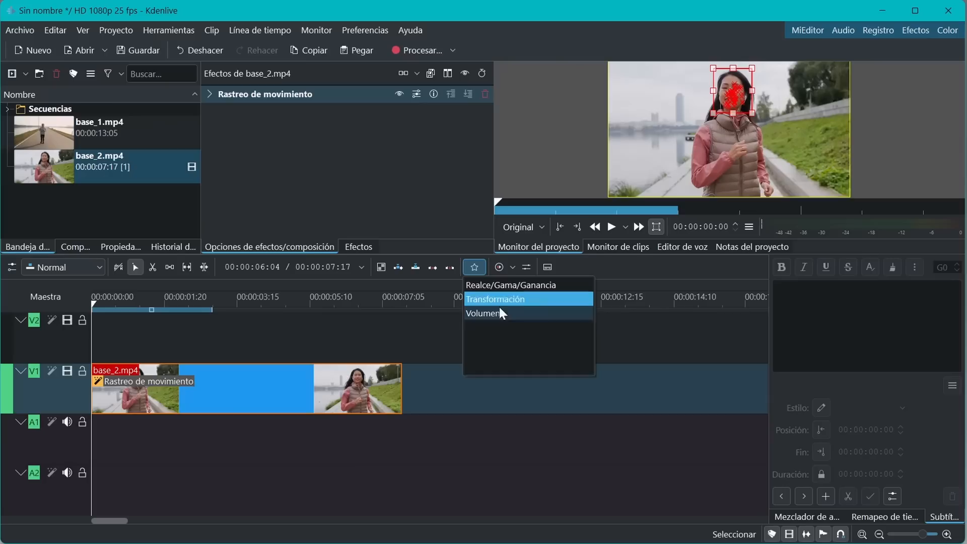
{"action": "left_click_drag", "start_coordinate": [478, 301], "coordinate": [280, 141]}
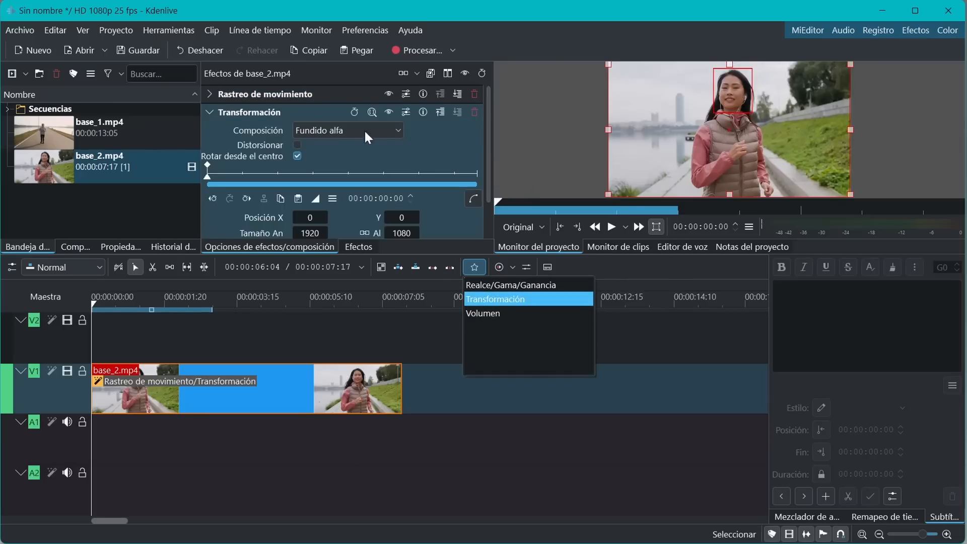
In the Transformación effect, scale the clip to about 141.48% and set its Y position to -56
{"action": "left_click", "coordinate": [488, 171]}
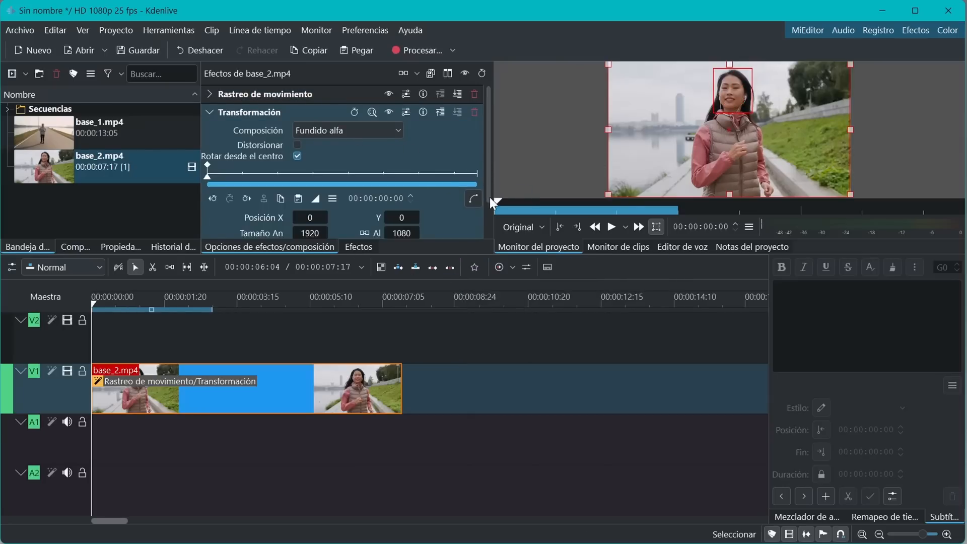
{"action": "left_click_drag", "start_coordinate": [487, 185], "coordinate": [488, 222]}
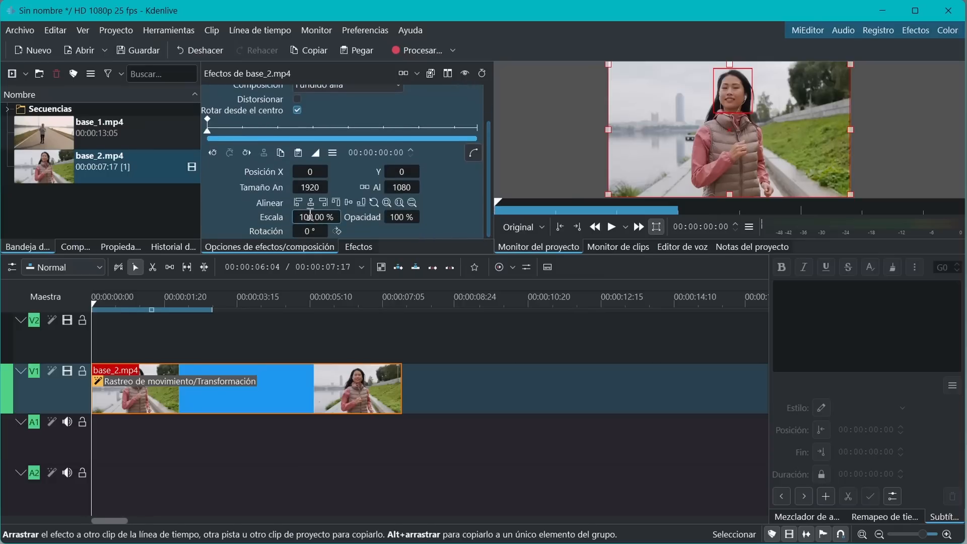
{"action": "left_click_drag", "start_coordinate": [309, 219], "coordinate": [351, 219]}
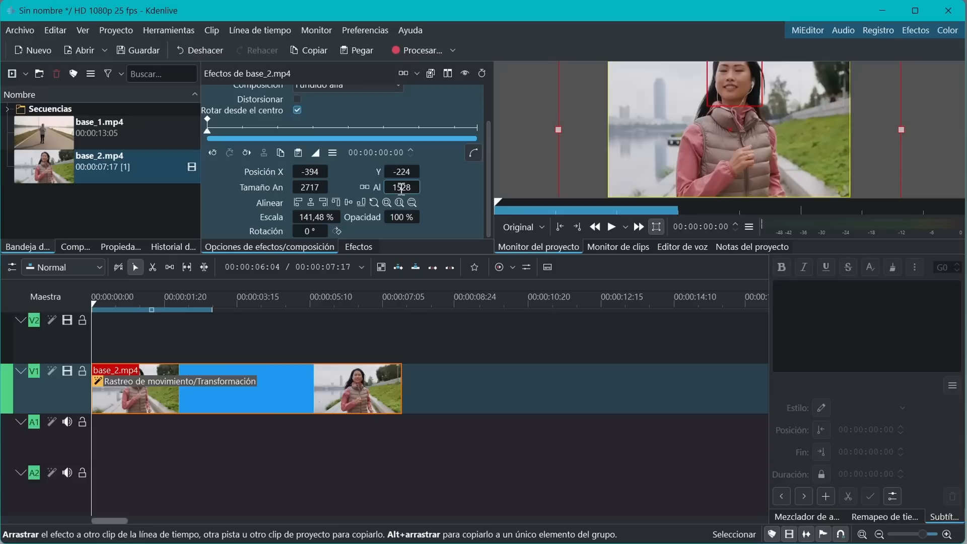
{"action": "left_click_drag", "start_coordinate": [408, 171], "coordinate": [492, 172]}
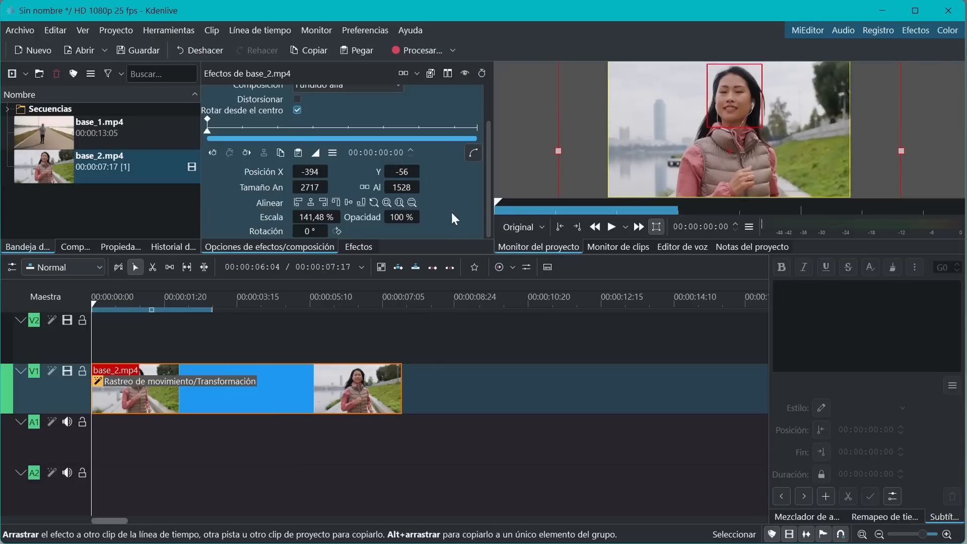
Set up importing the copied Rectángulo keyframes into the Transformación effect, mapped as Posición desplazada
{"action": "left_click_drag", "start_coordinate": [488, 195], "coordinate": [492, 165]}
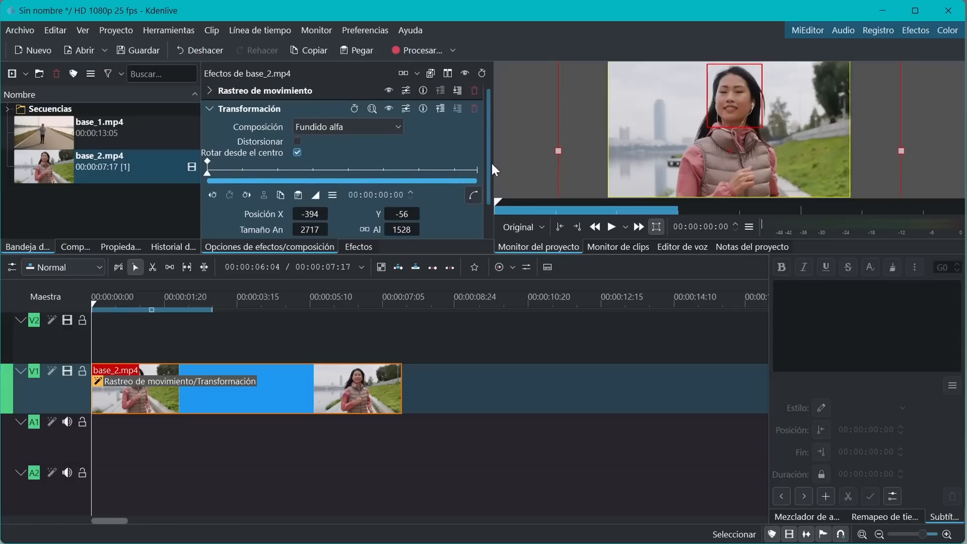
{"action": "left_click", "coordinate": [333, 197]}
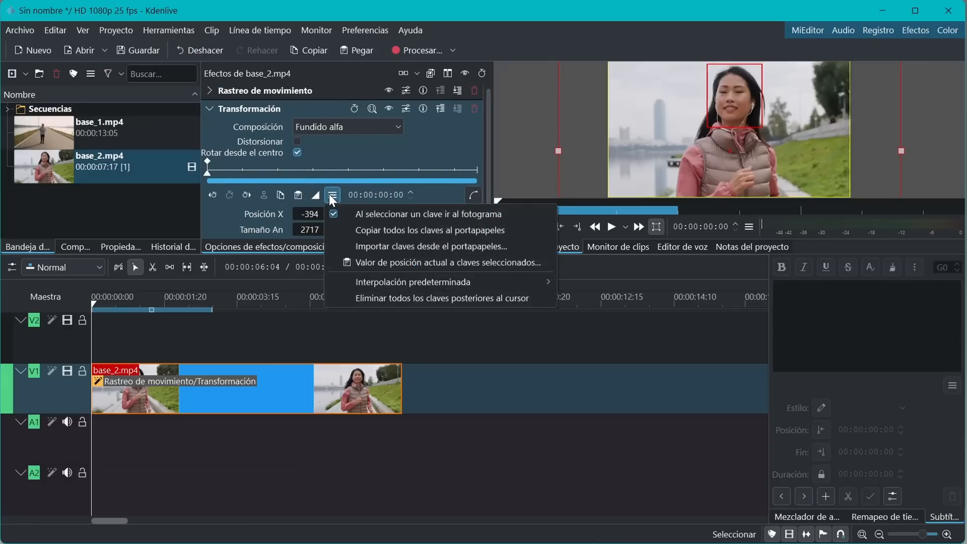
{"action": "left_click", "coordinate": [412, 249]}
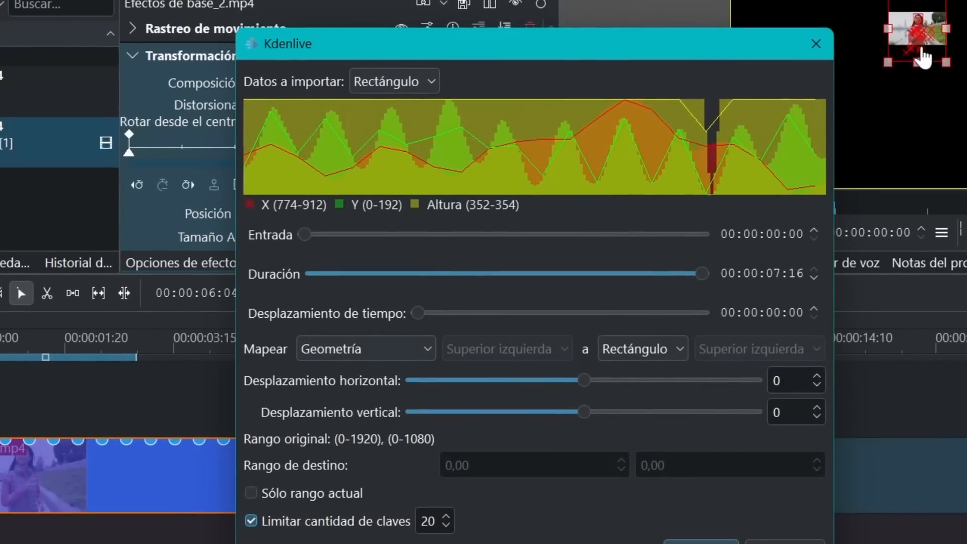
{"action": "left_click", "coordinate": [422, 76]}
{"action": "left_click", "coordinate": [421, 75]}
{"action": "left_click", "coordinate": [372, 352]}
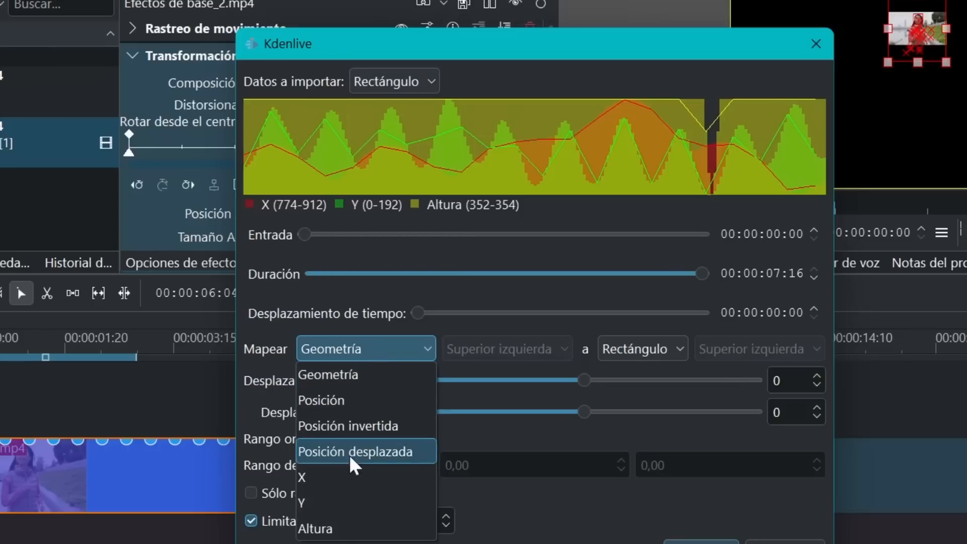
{"action": "left_click", "coordinate": [363, 449]}
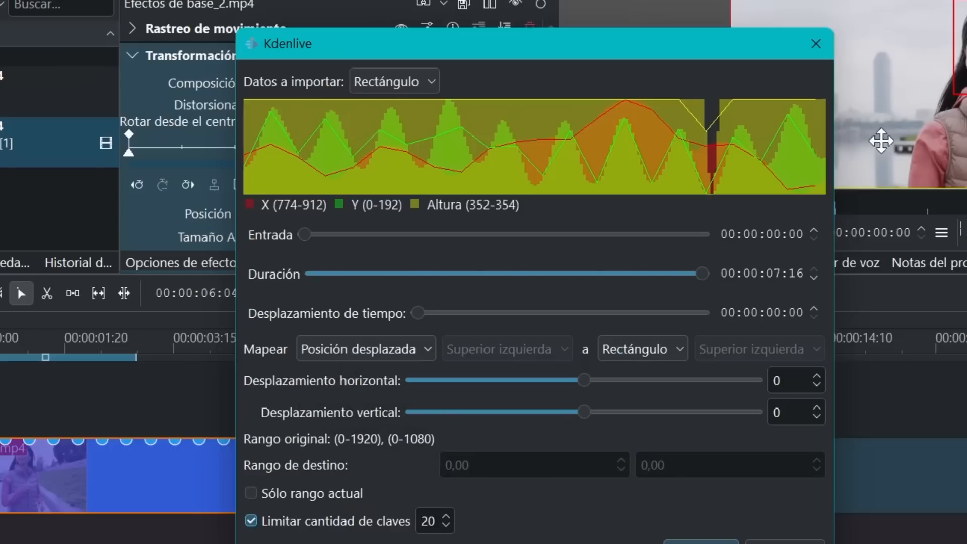
Try a vertical offset of -38 for the imported keyframes and return the offset to 0
{"action": "mouse_move", "coordinate": [583, 411]}
{"action": "left_mouse_down"}
{"action": "mouse_move", "coordinate": [557, 416]}
{"action": "mouse_move", "coordinate": [583, 413]}
{"action": "left_mouse_up"}
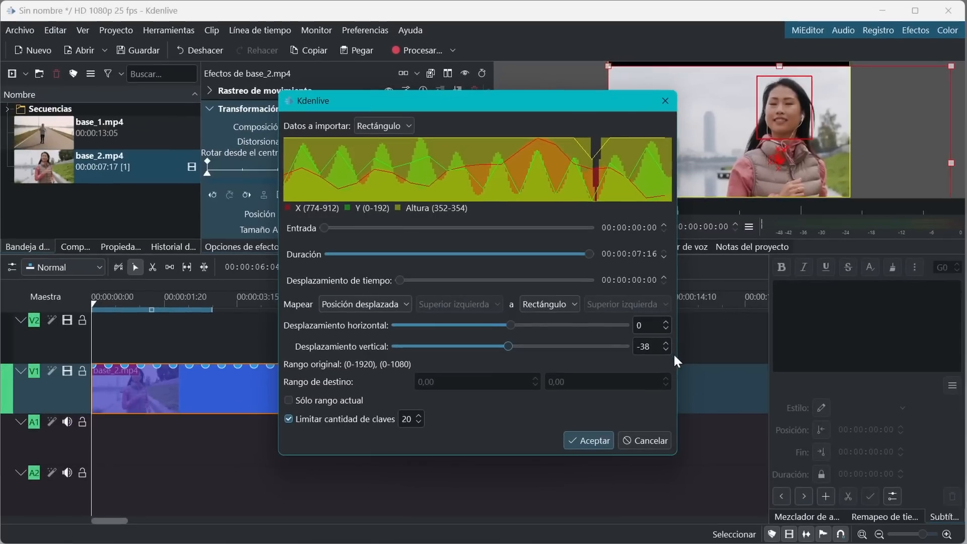
{"action": "scroll", "coordinate": [664, 341], "scroll_direction": "up", "scroll_amount": 8}
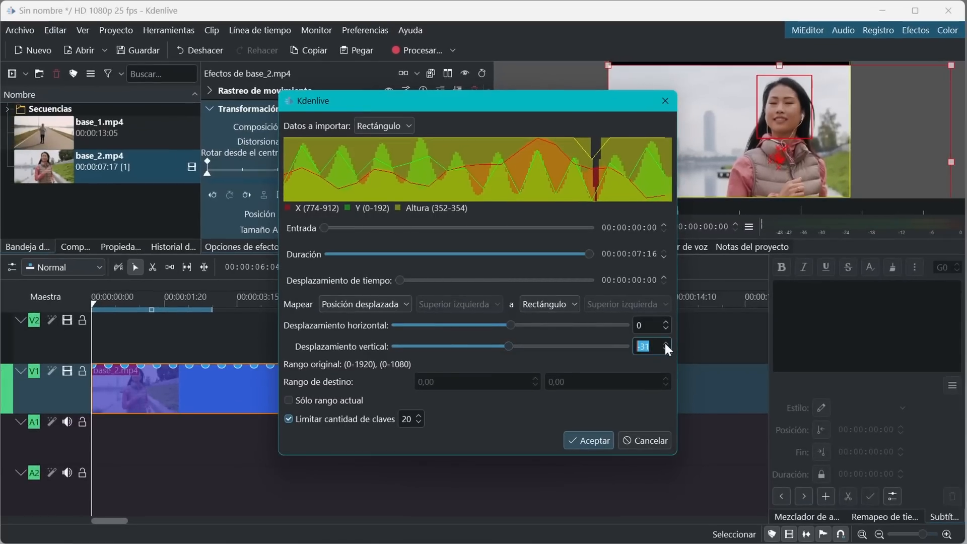
{"action": "scroll", "coordinate": [663, 341], "scroll_direction": "up", "scroll_amount": 20}
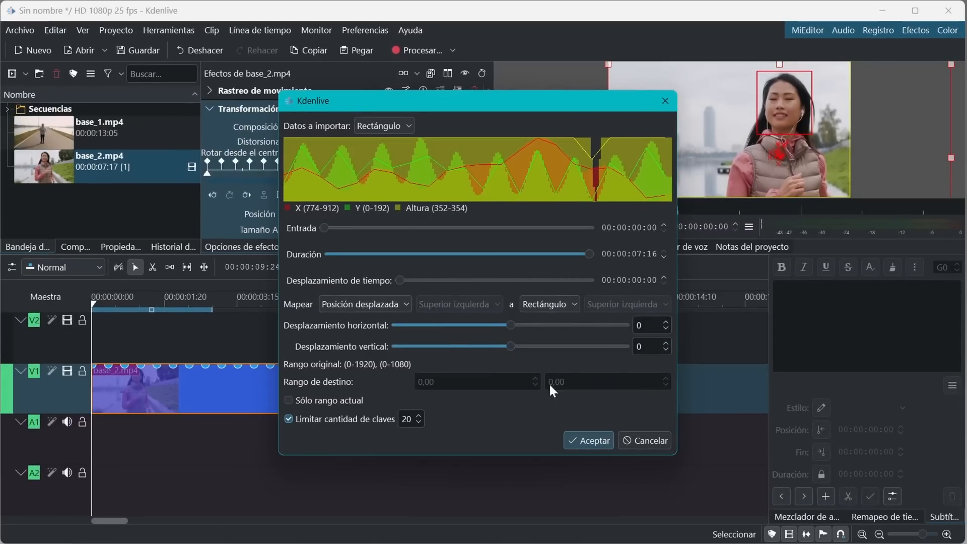
Import the Rectángulo keyframes into the Transformación effect with no limit on the number of keyframes, and play the result
{"action": "left_click", "coordinate": [289, 418]}
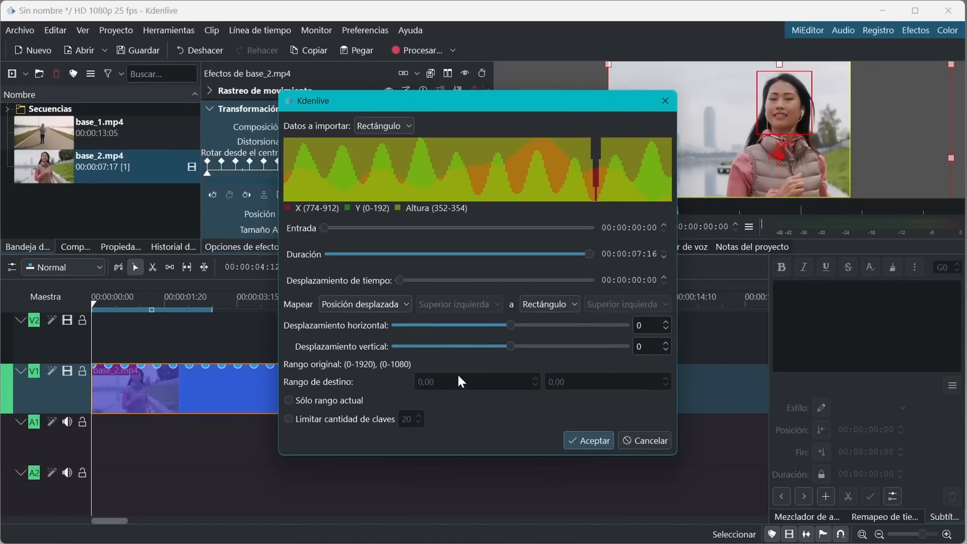
{"action": "left_click", "coordinate": [587, 440]}
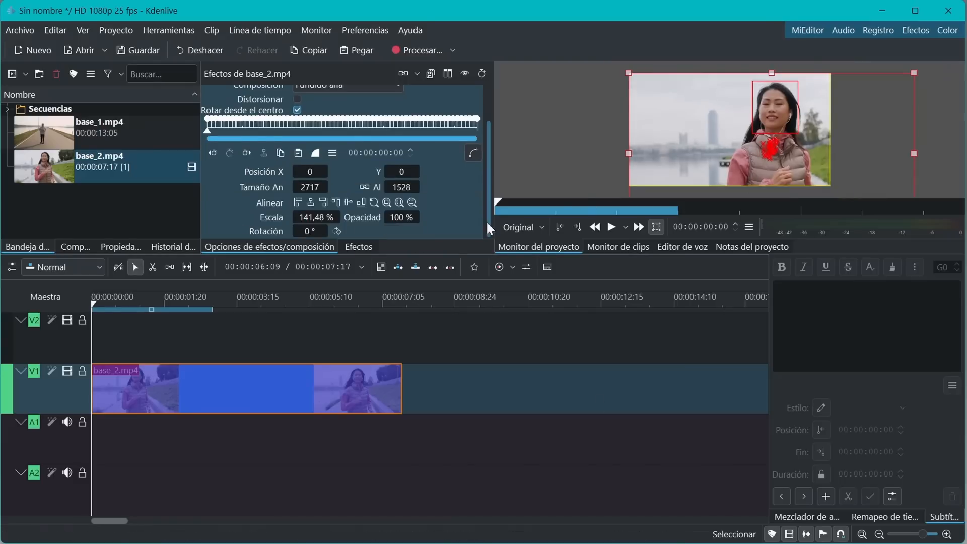
{"action": "left_click", "coordinate": [610, 227]}
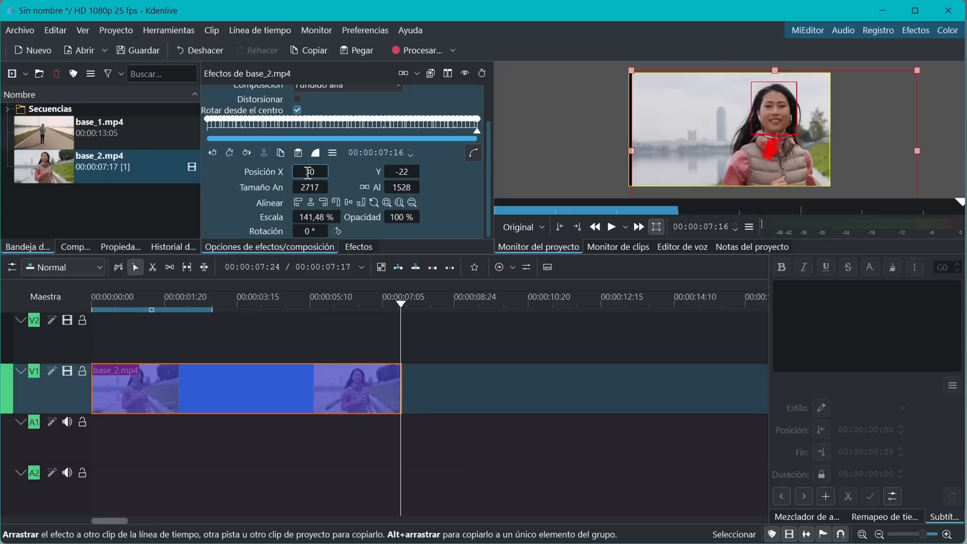
Correct the Transformación keyframes: scale 143.43%, X 12, Y -32 at 00:00:07:16, and scale 144.44%, X 14, Y -32 at 00:00:07:14
{"action": "scroll", "coordinate": [310, 217], "scroll_direction": "up", "scroll_amount": 2}
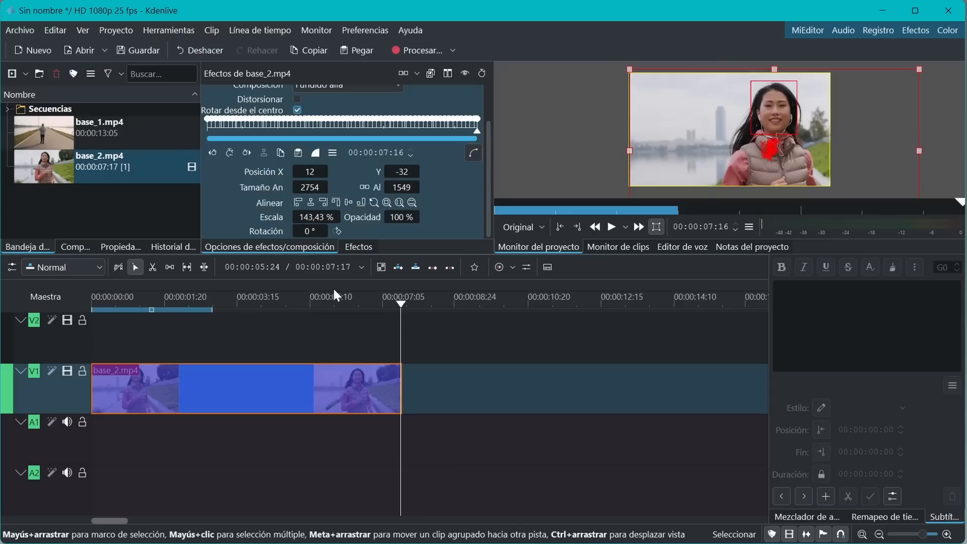
{"action": "left_click", "coordinate": [212, 153]}
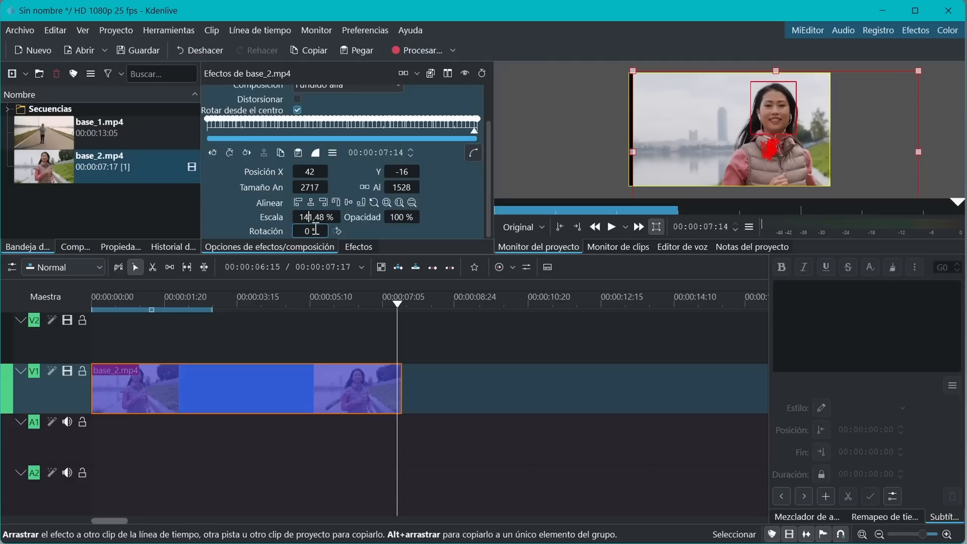
{"action": "left_click_drag", "start_coordinate": [314, 216], "coordinate": [325, 217]}
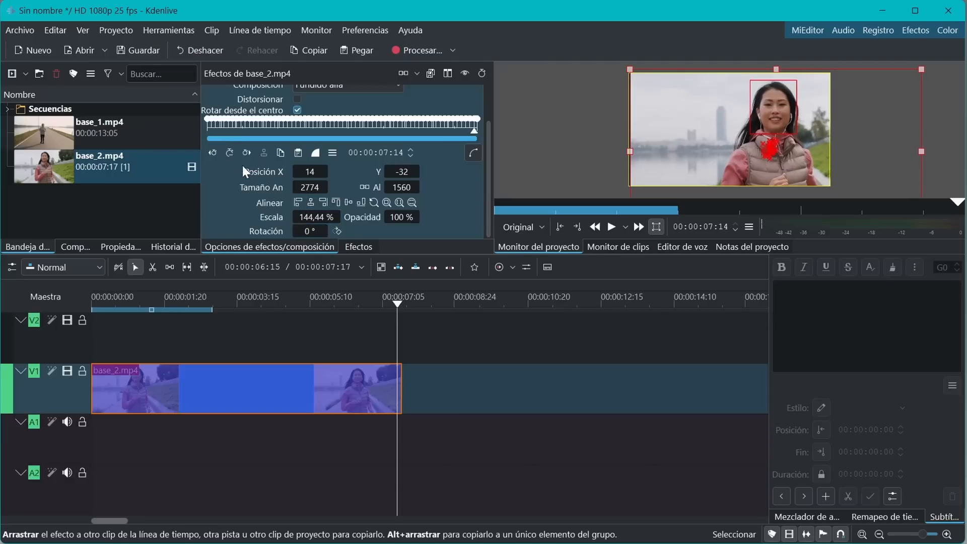
Step backwards through the remaining Transformación keyframes to the first one at 00:00:00:00, checking the framing at each
{"action": "left_click", "coordinate": [211, 152]}
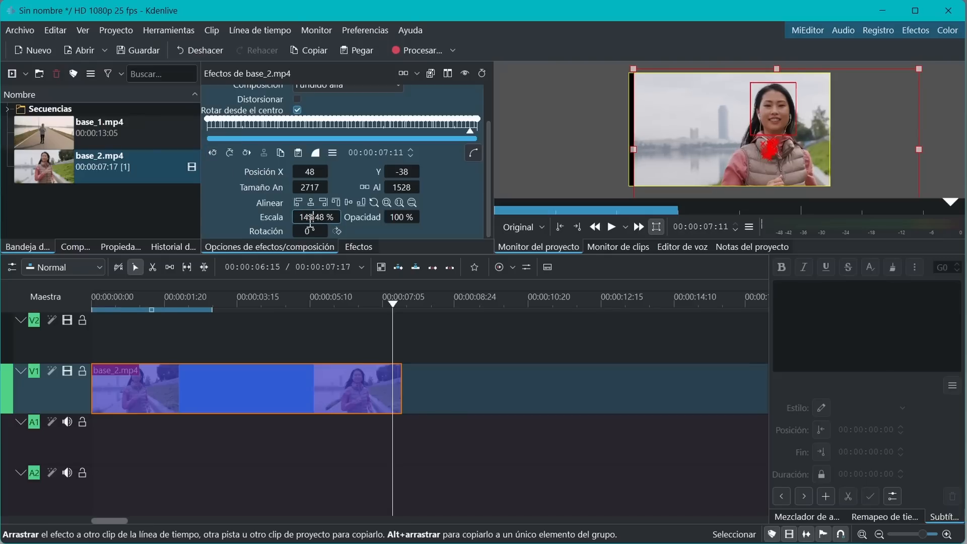
{"action": "left_click", "coordinate": [212, 153]}
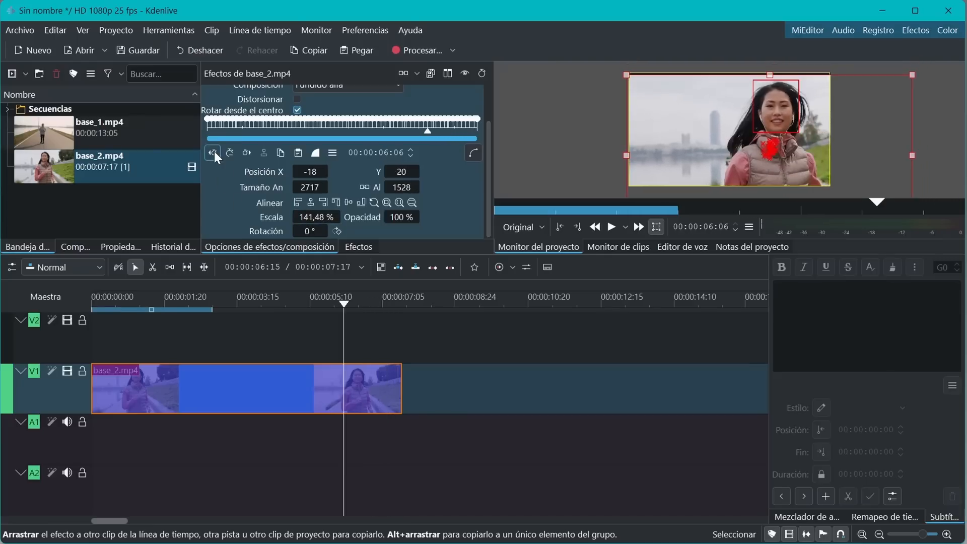
{"action": "left_click", "coordinate": [213, 153]}
{"action": "left_click", "coordinate": [213, 153]}
{"action": "left_click", "coordinate": [213, 154]}
{"action": "left_click", "coordinate": [213, 153]}
{"action": "left_click", "coordinate": [212, 154]}
{"action": "left_click", "coordinate": [213, 153]}
{"action": "left_click", "coordinate": [211, 153]}
{"action": "left_click", "coordinate": [212, 153]}
{"action": "left_click", "coordinate": [212, 153]}
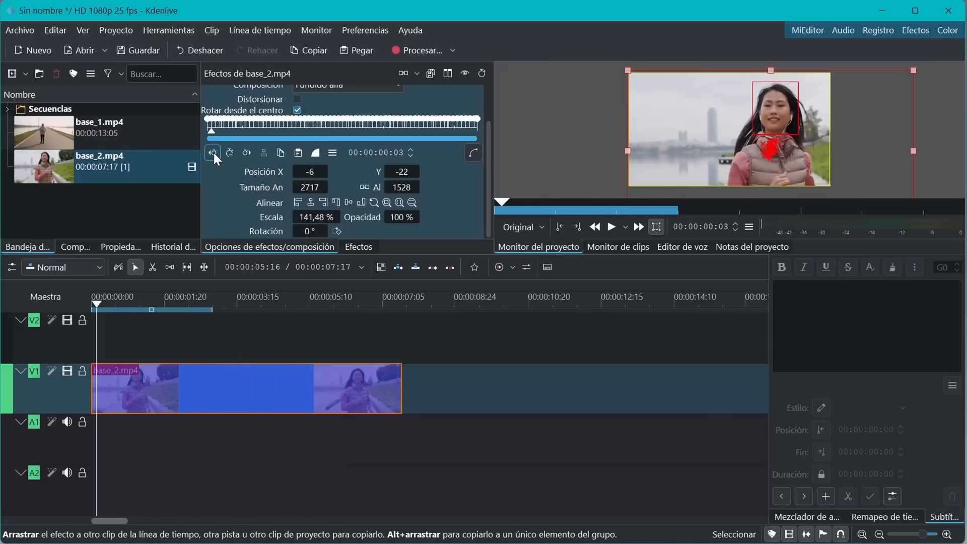
{"action": "left_click", "coordinate": [214, 153]}
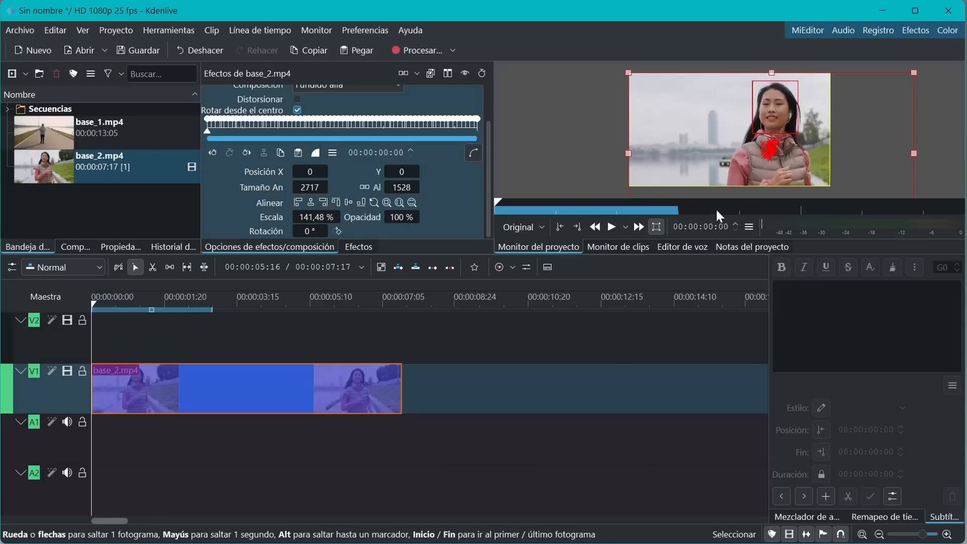
Deselect base_2.mp4 and keep the playhead at the start of the timeline
{"action": "left_click", "coordinate": [98, 304]}
{"action": "left_click", "coordinate": [96, 324]}
{"action": "left_click", "coordinate": [95, 303]}
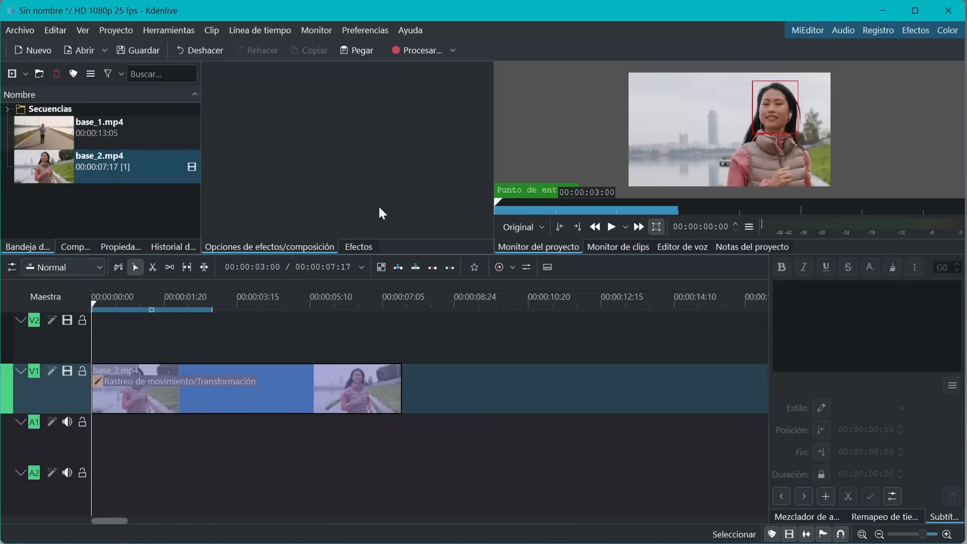